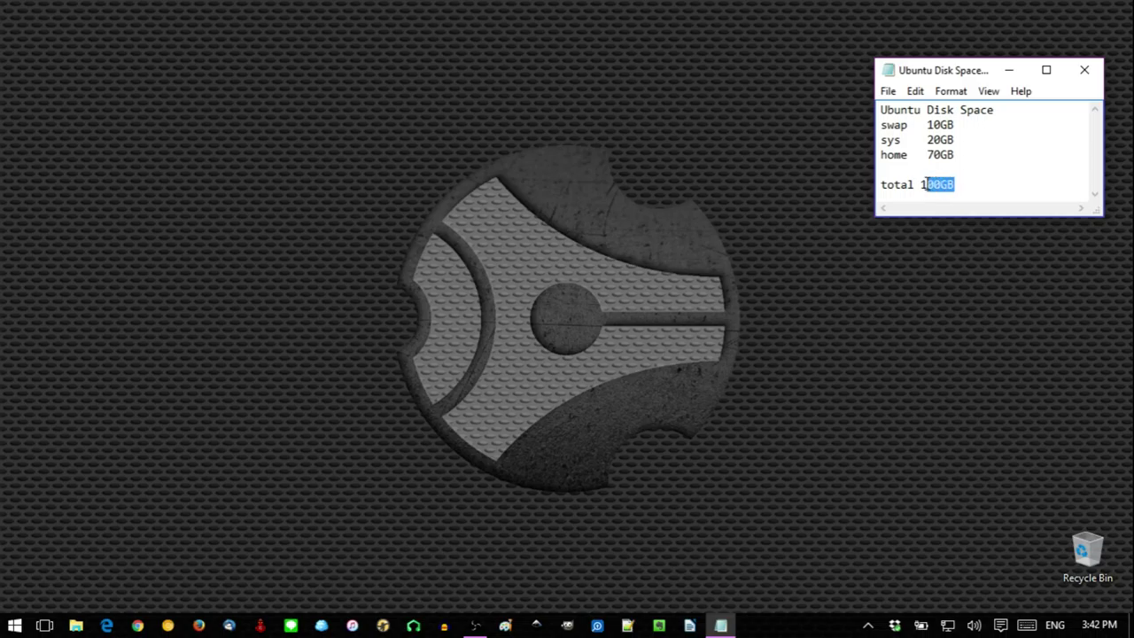
# Open File Explorer at This PC and arrange its window beside the Ubuntu Disk Space note so both are readable
pyautogui.click(973, 187)
pyautogui.click(76, 625)
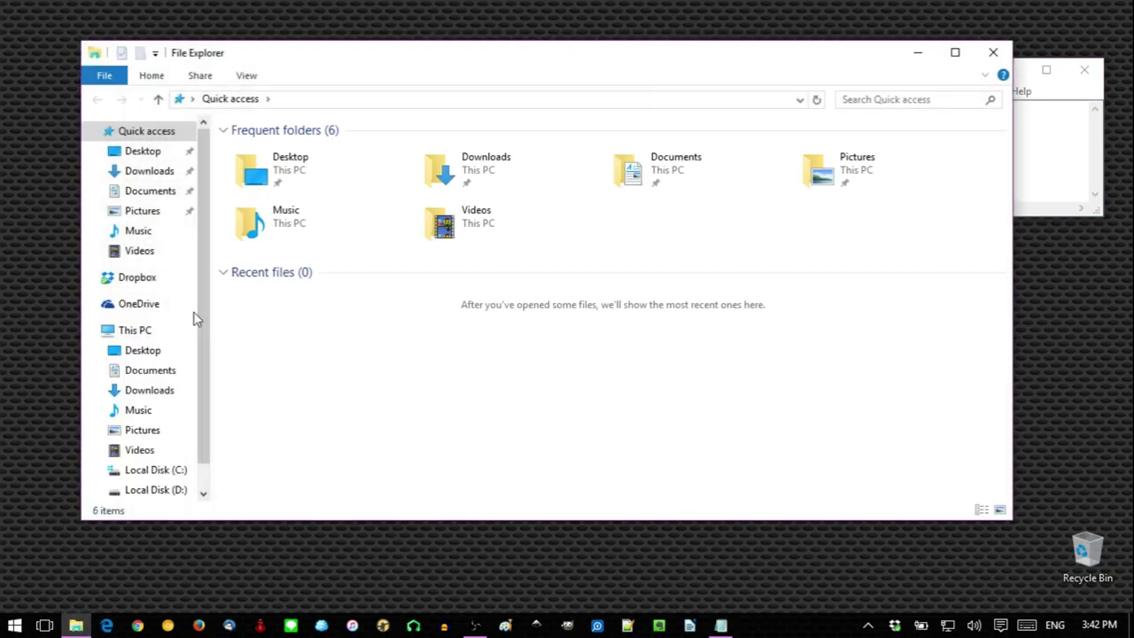
pyautogui.click(137, 329)
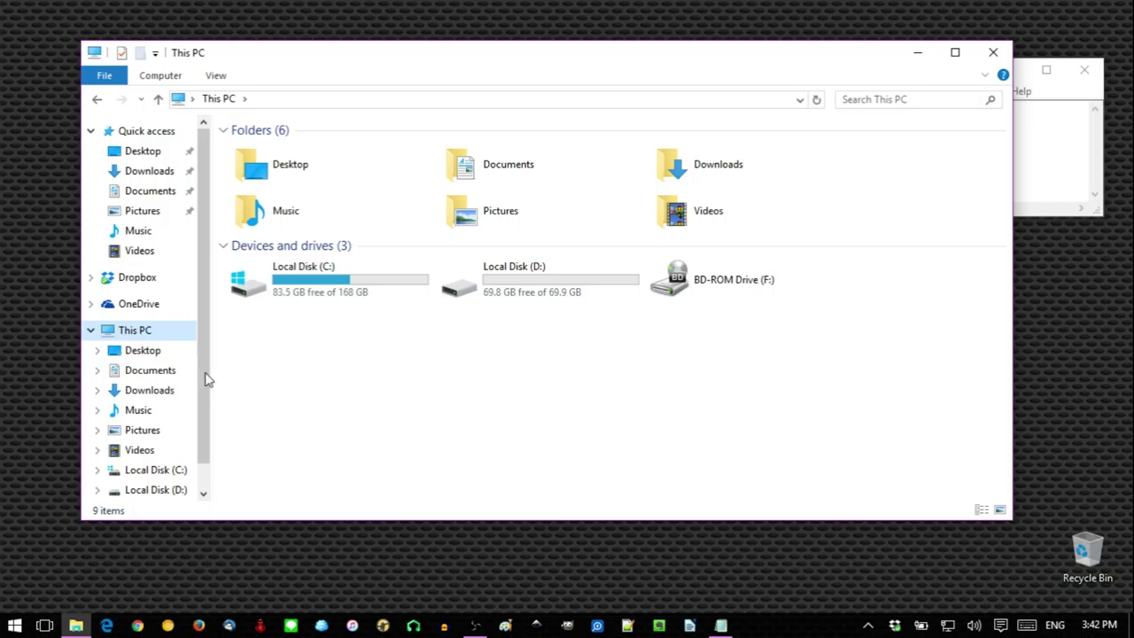
pyautogui.moveTo(260, 59); pyautogui.dragTo(742, 114)
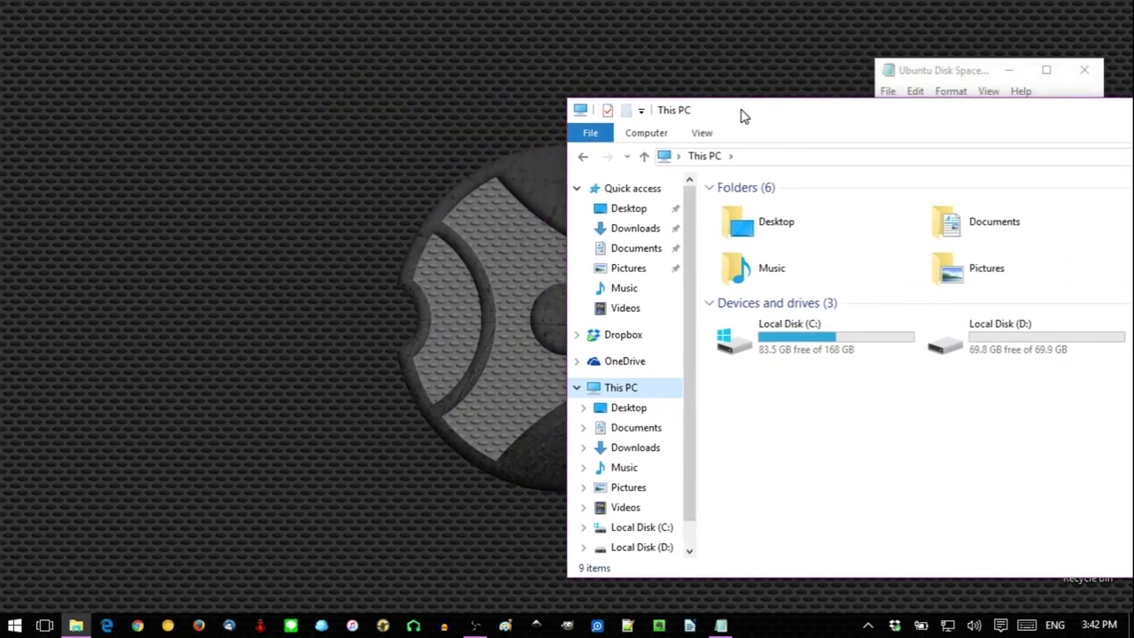
pyautogui.moveTo(971, 73); pyautogui.dragTo(1004, 22)
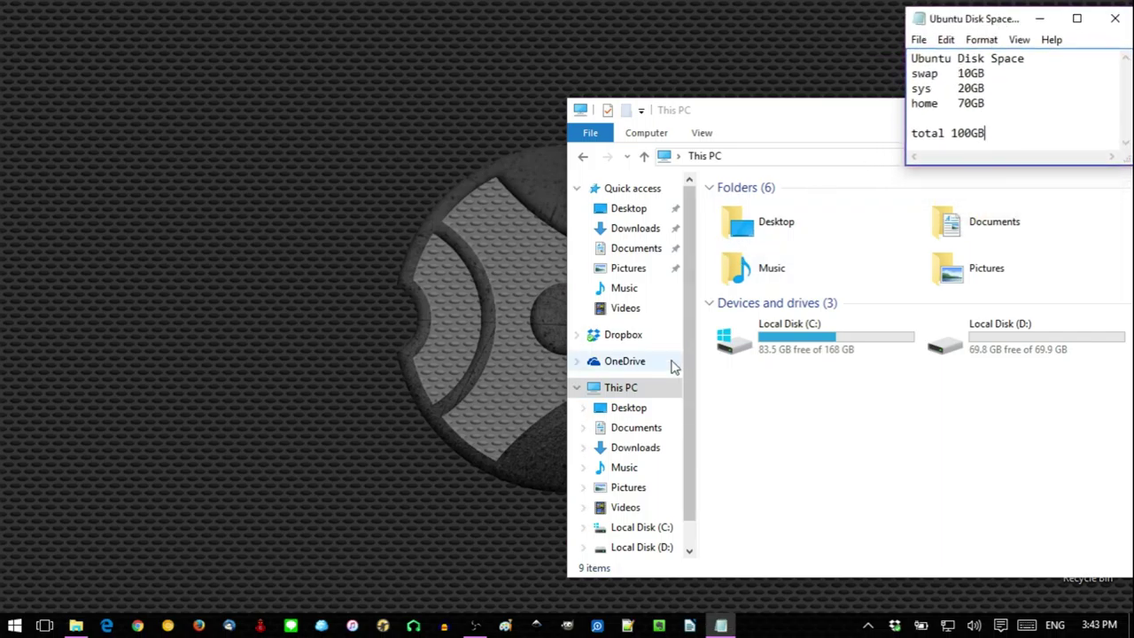
# Open Computer Management for this PC and show Disk Management
pyautogui.rightClick(610, 394)
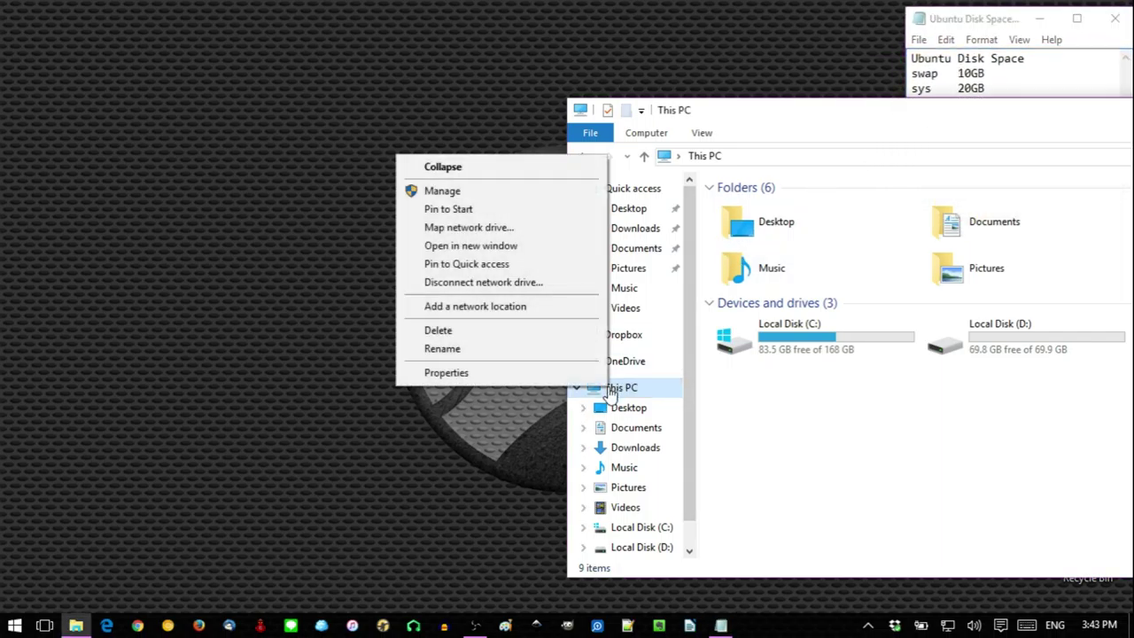
pyautogui.click(495, 193)
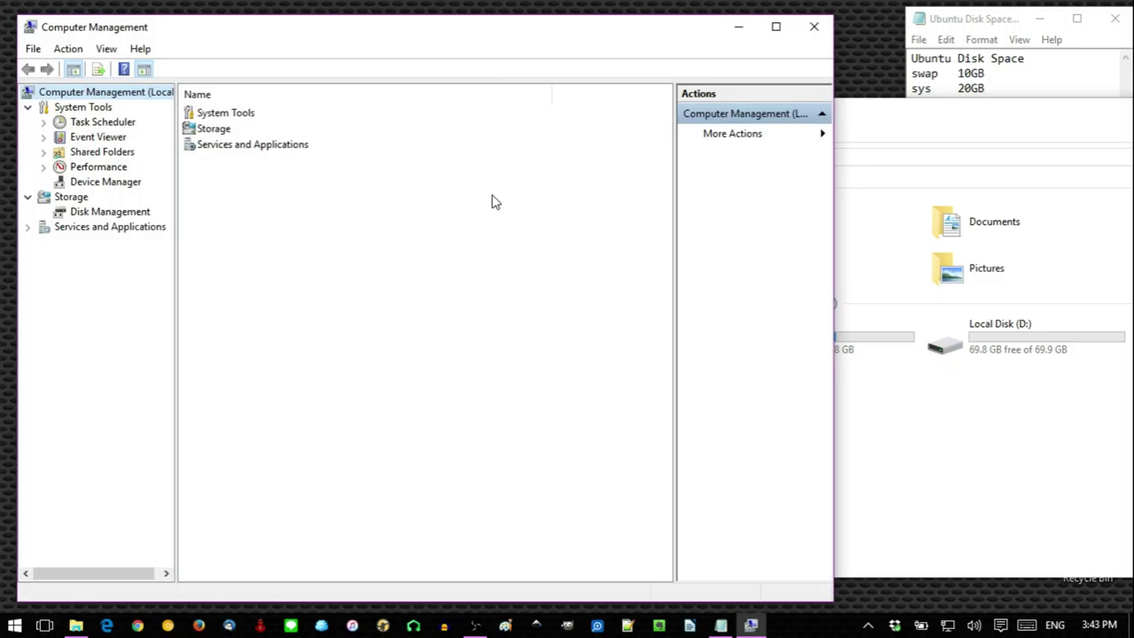
pyautogui.click(110, 213)
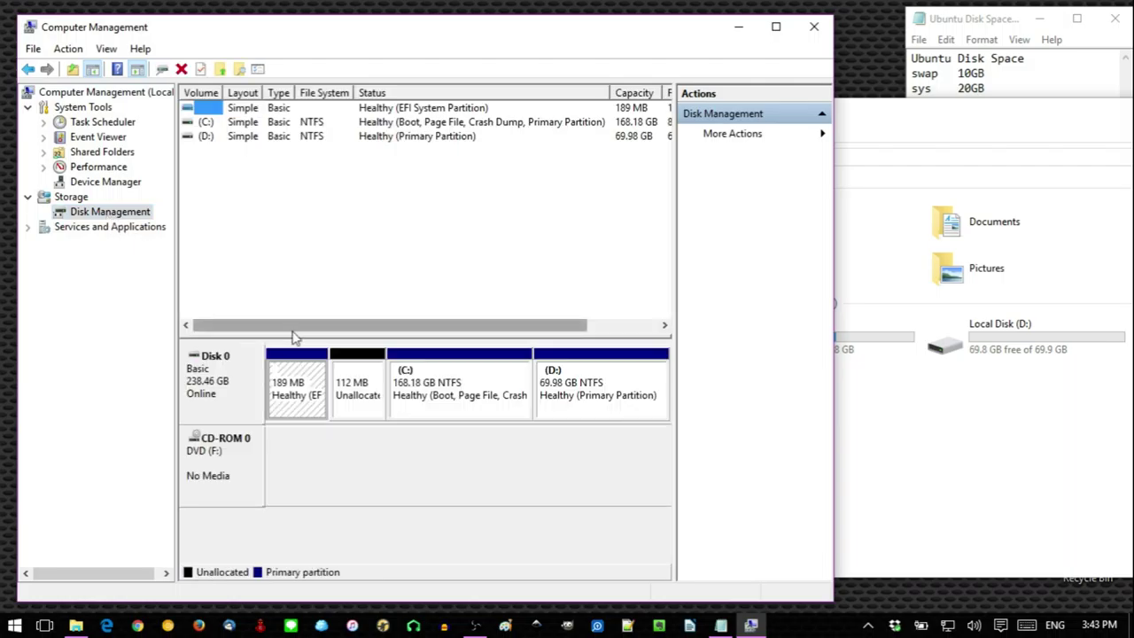
# Compare the C: and D: partitions on Disk 0 with the matching drives in File Explorer
pyautogui.click(416, 412)
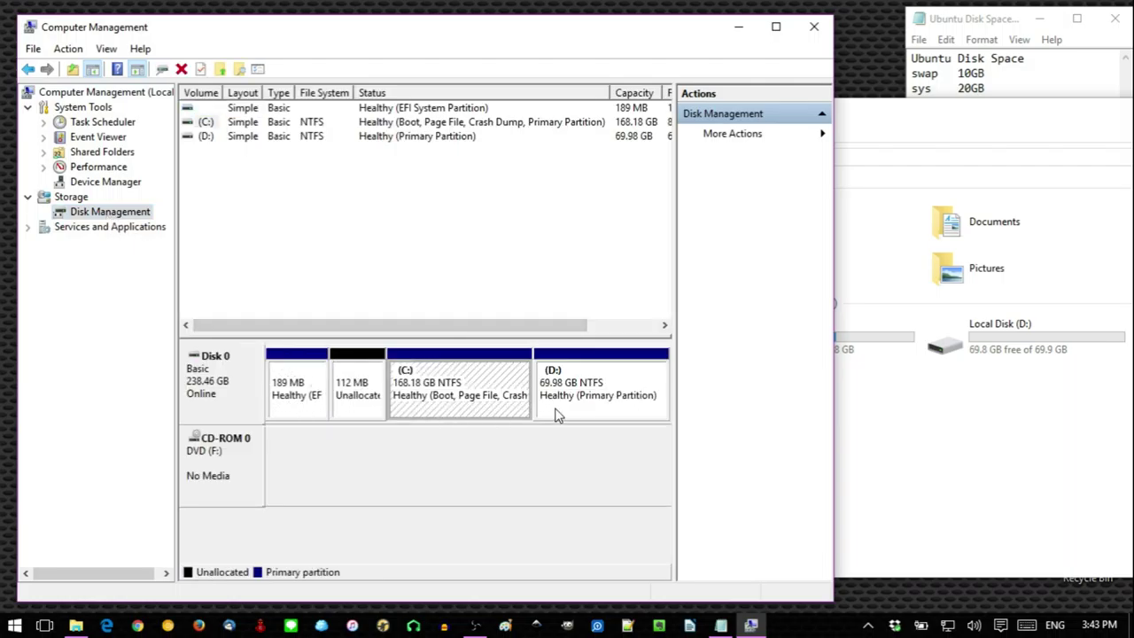
pyautogui.click(630, 377)
pyautogui.moveTo(877, 119); pyautogui.dragTo(882, 180)
pyautogui.click(798, 405)
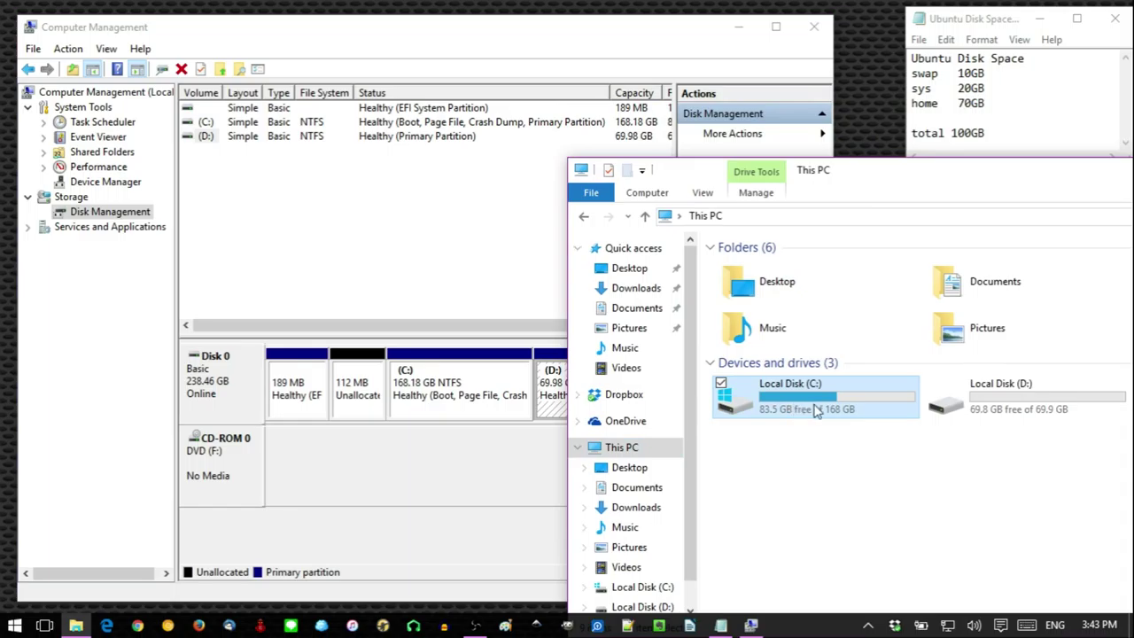
pyautogui.click(1016, 405)
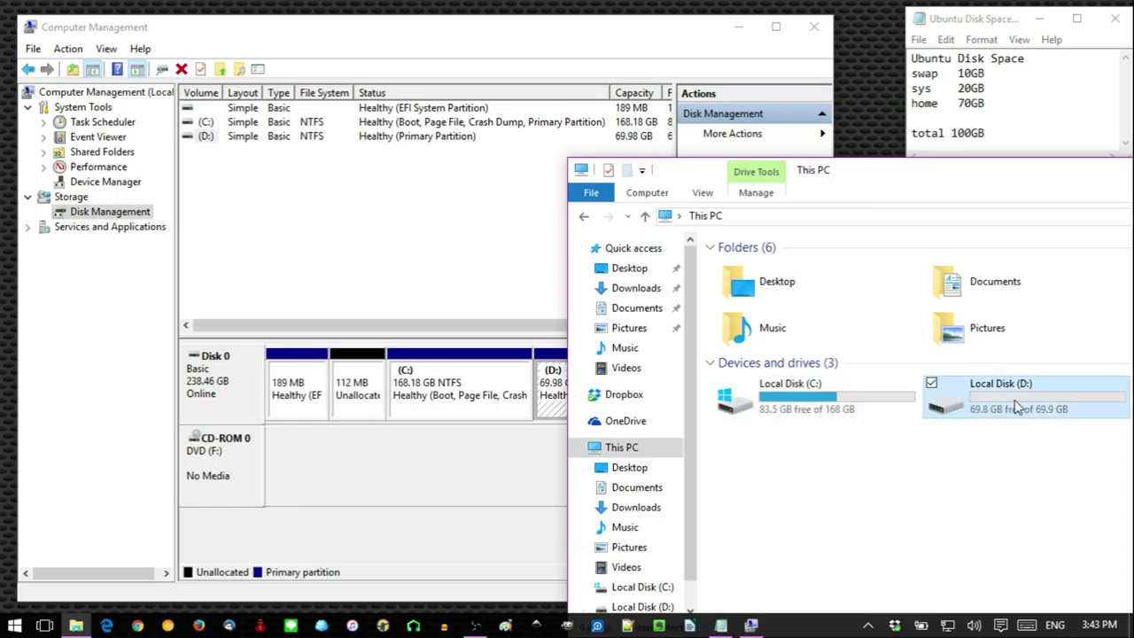
pyautogui.click(498, 417)
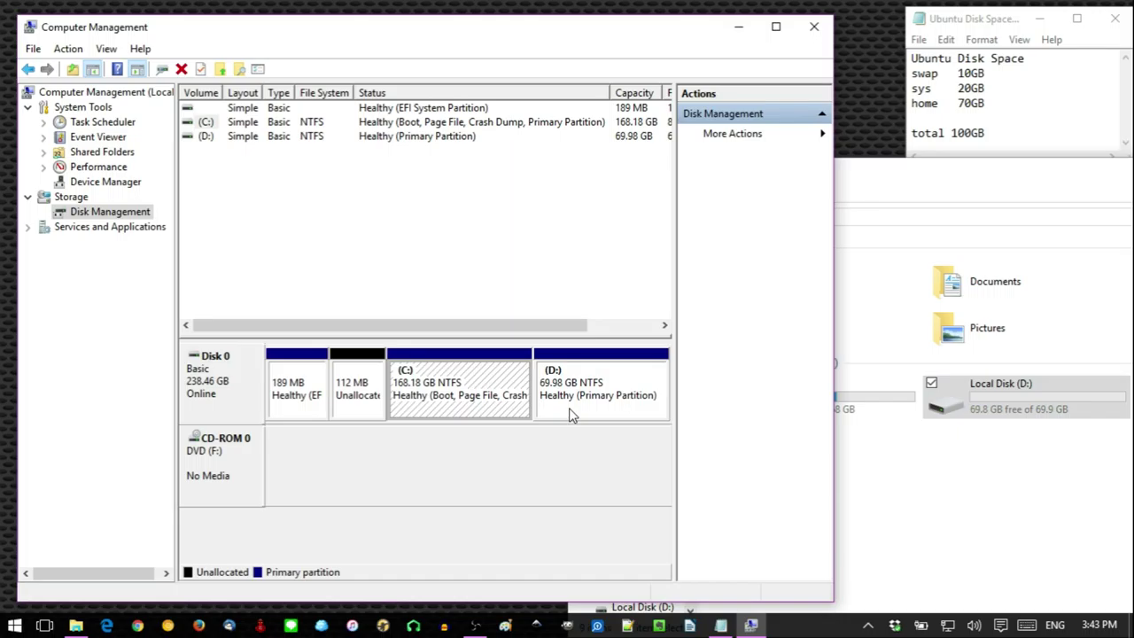
pyautogui.click(572, 417)
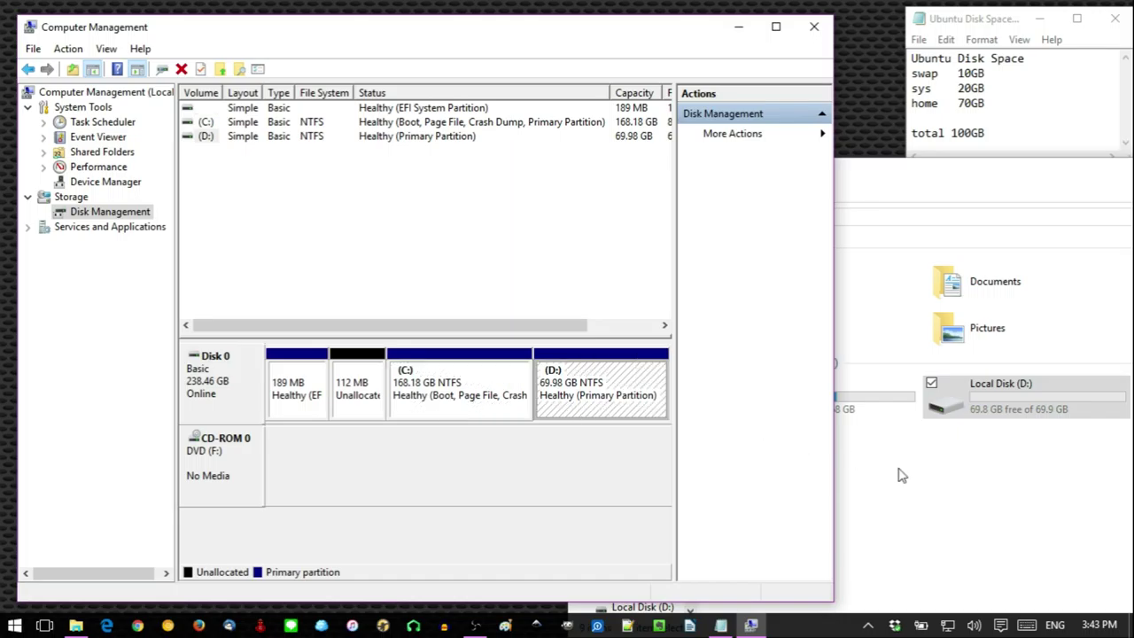
# Move the folder "My Important Stuff 重要的東西" from Local Disk (D:) to Local Disk (C:)
pyautogui.click(963, 435)
pyautogui.doubleClick(956, 399)
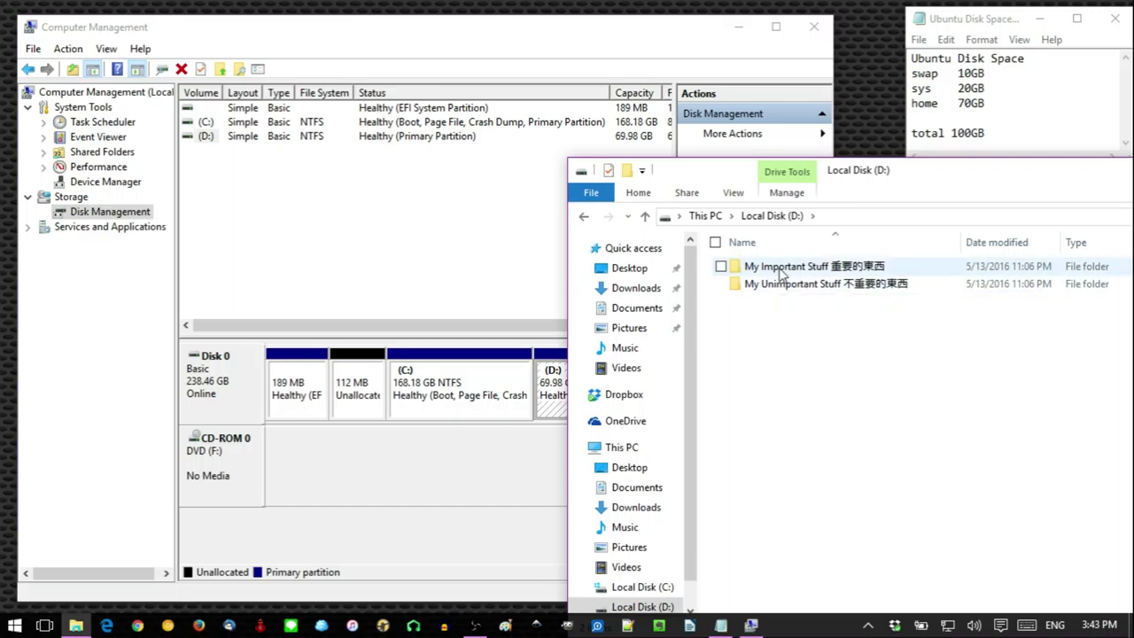
pyautogui.moveTo(781, 273); pyautogui.dragTo(655, 346)
pyautogui.press('shift')
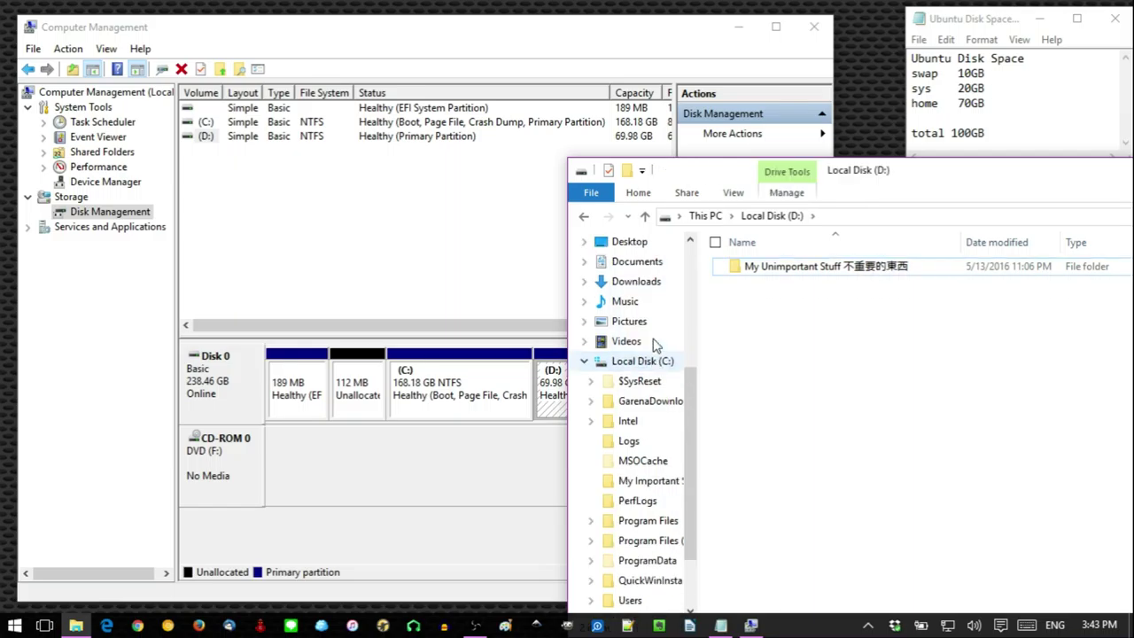
pyautogui.click(584, 361)
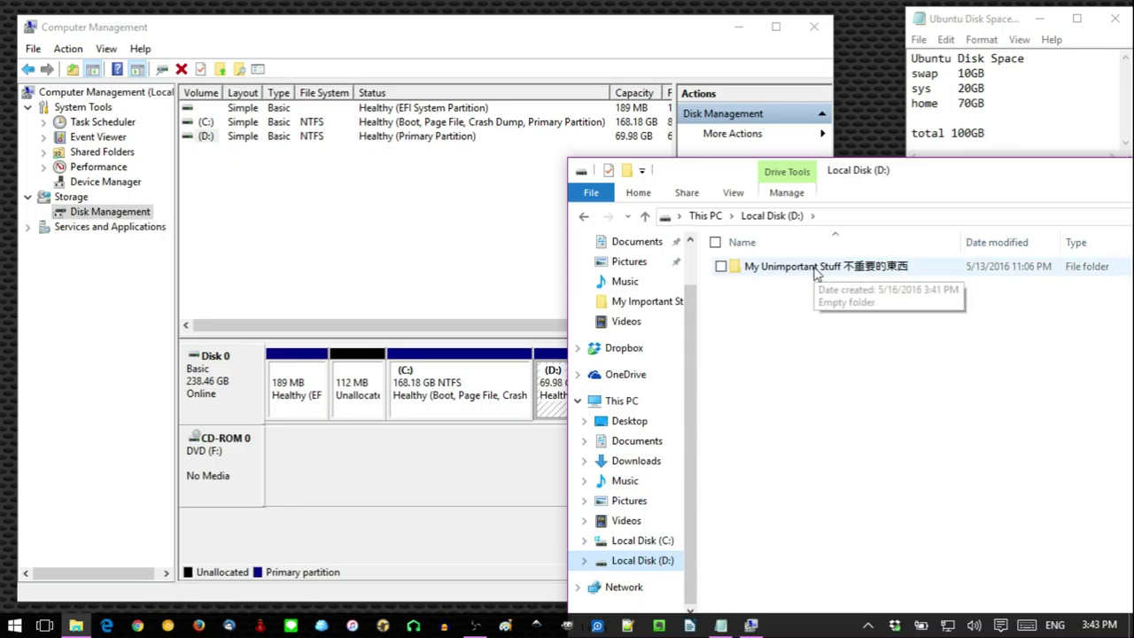
# Check Local Disk (C:) for the moved "My Important Stuff 重要的東西" folder, and return to the drive overview in This PC
pyautogui.click(665, 543)
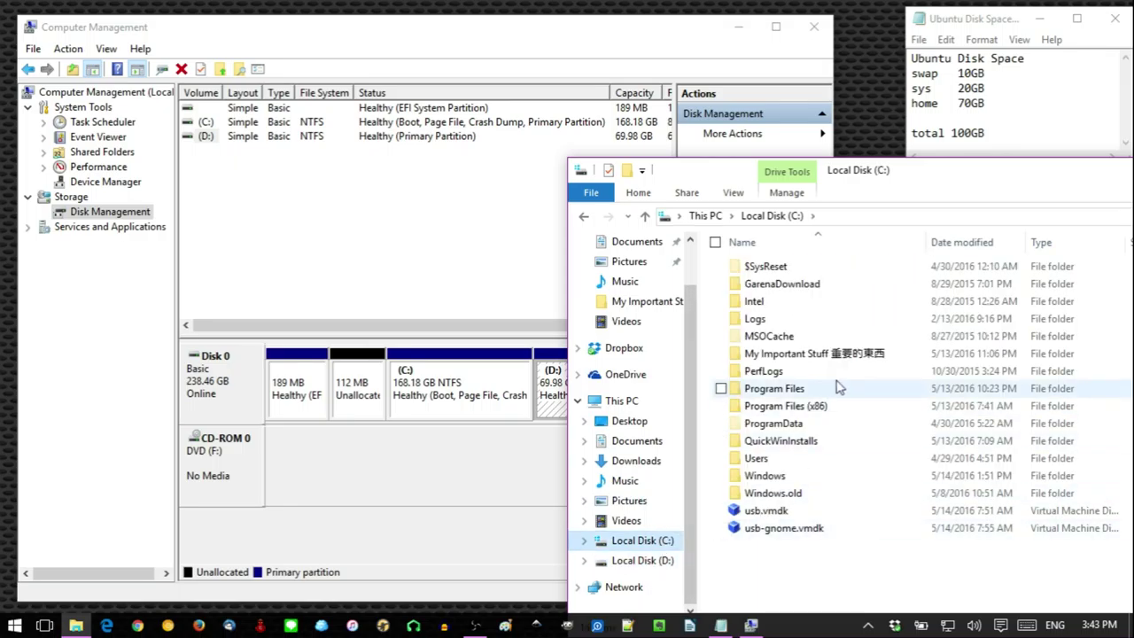
pyautogui.click(828, 355)
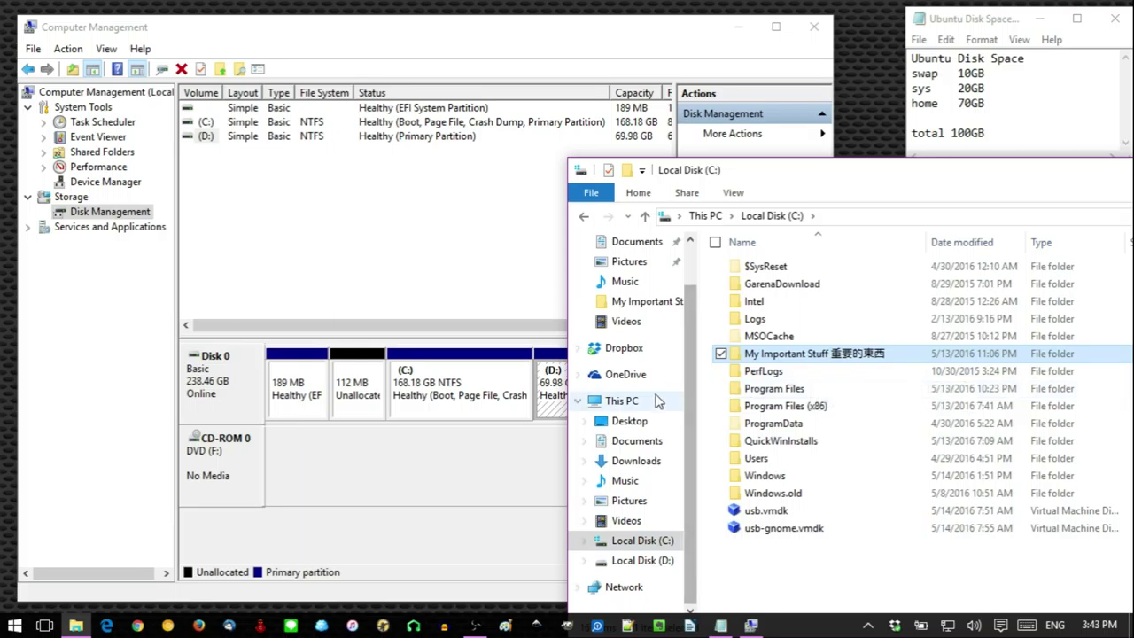
pyautogui.click(642, 404)
pyautogui.click(874, 419)
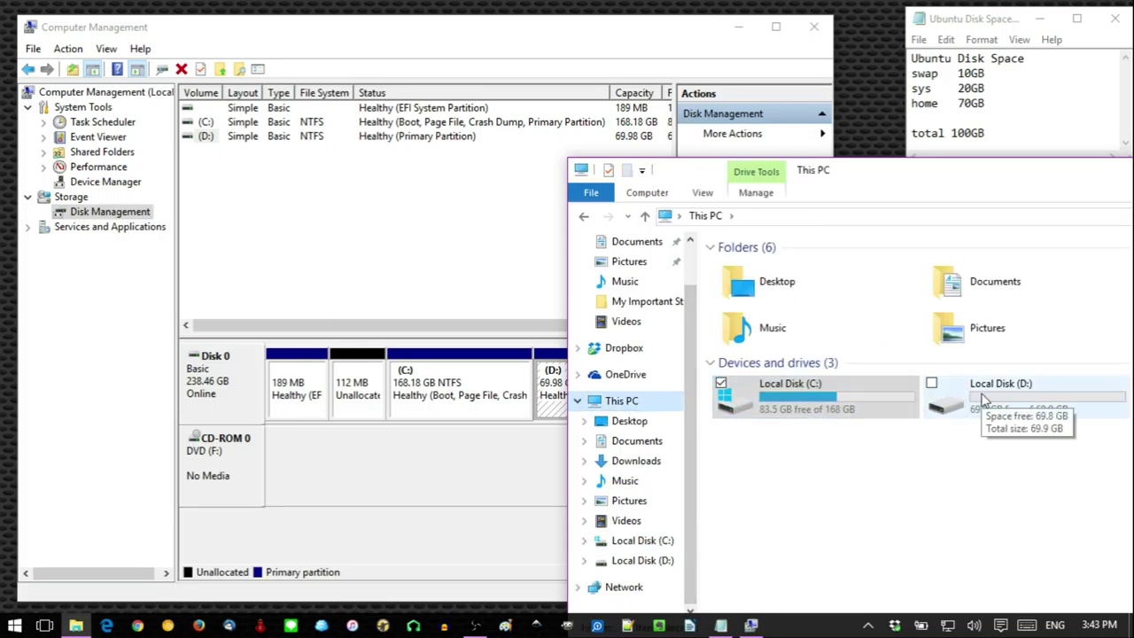
# Delete the D: volume on Disk 0 in Disk Management, accepting the loss of its data
pyautogui.click(527, 483)
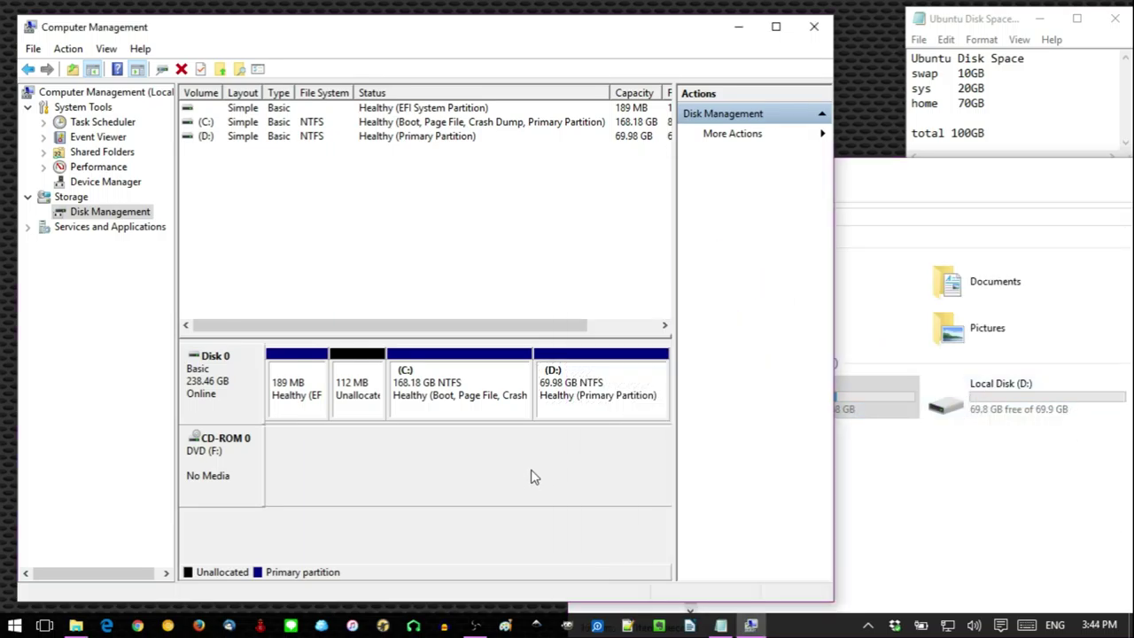
pyautogui.rightClick(564, 418)
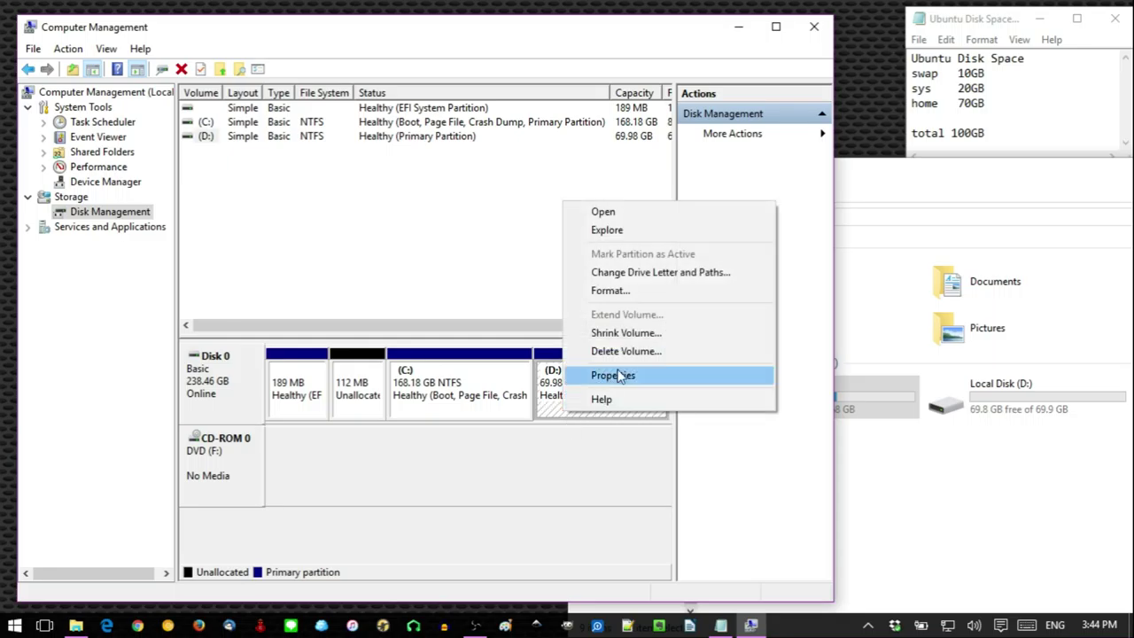
pyautogui.click(671, 352)
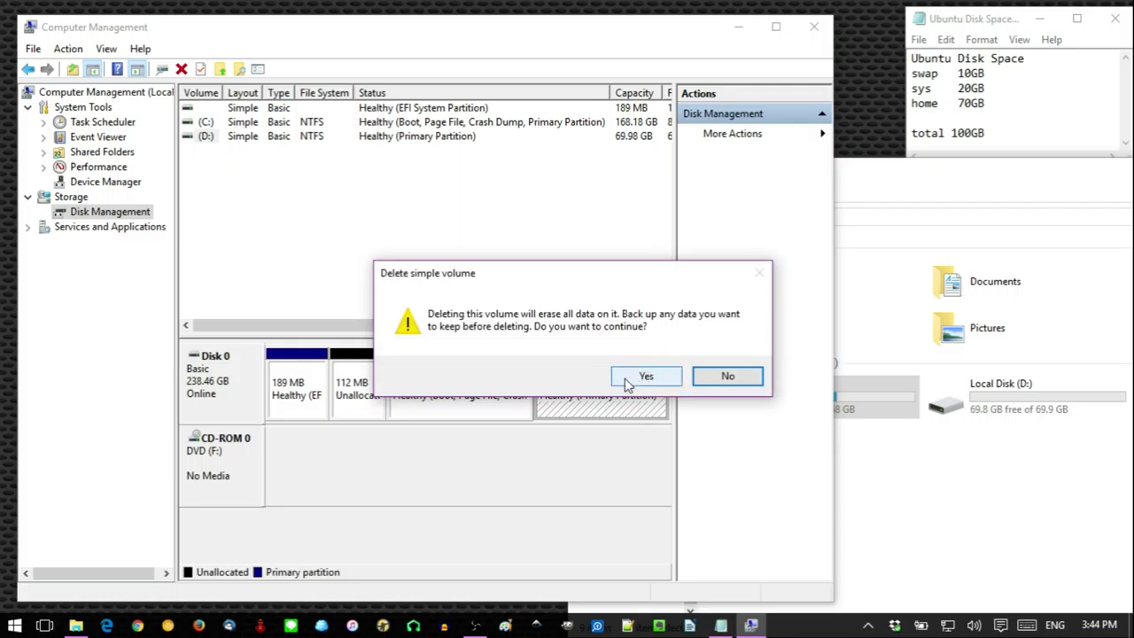
pyautogui.click(645, 376)
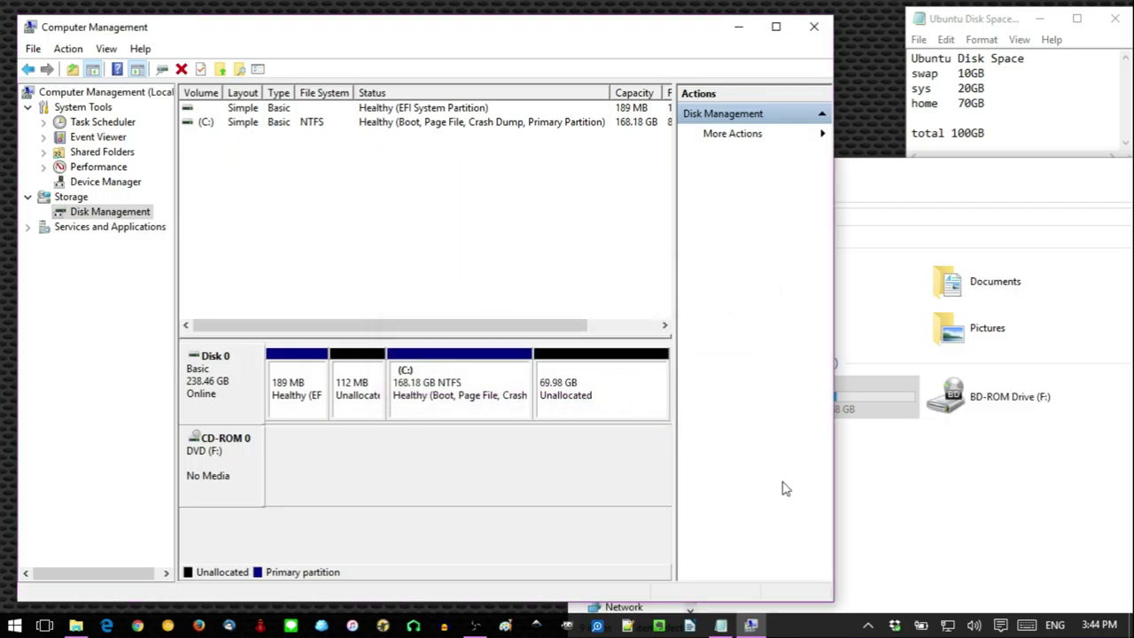
# Check the drives in This PC and compare the freed unallocated space with the total in the Ubuntu Disk Space note
pyautogui.click(982, 490)
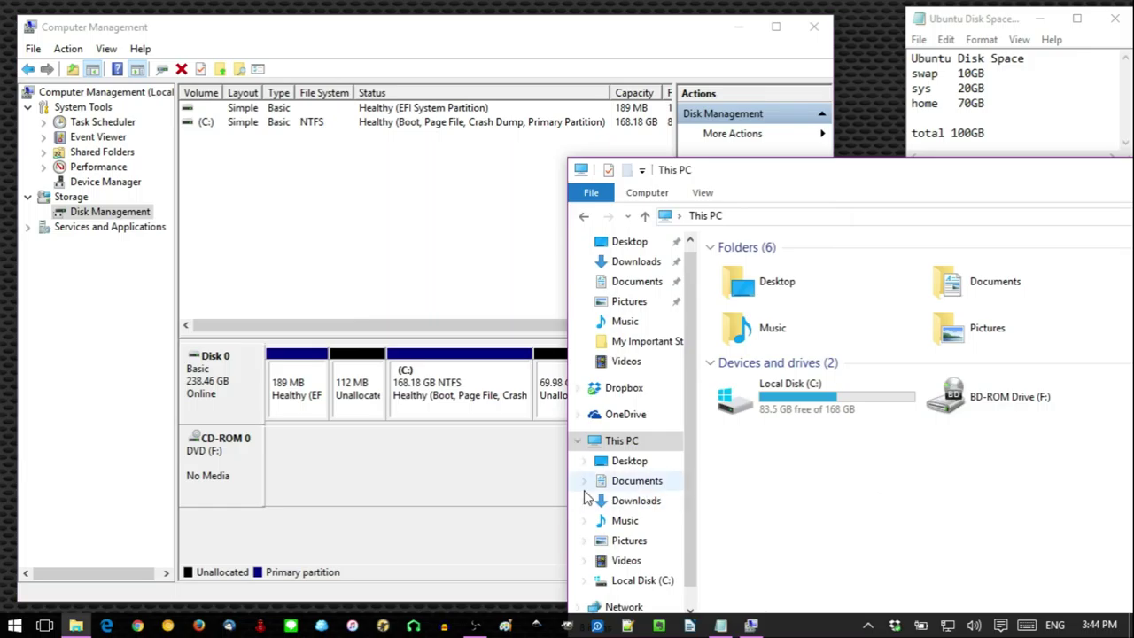
pyautogui.click(577, 465)
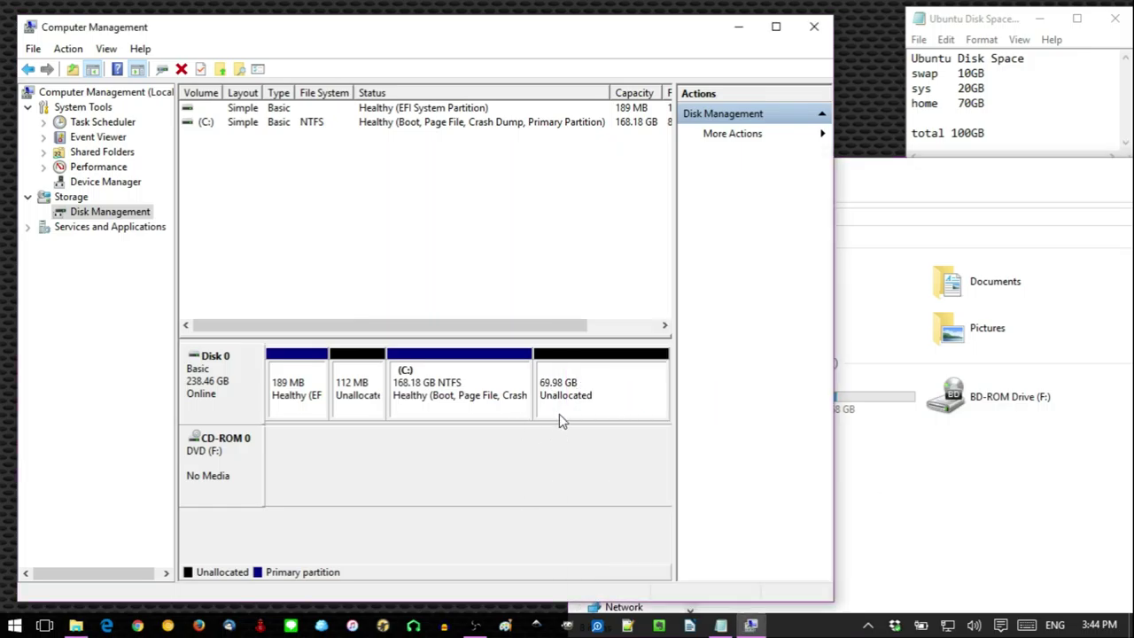
pyautogui.click(545, 390)
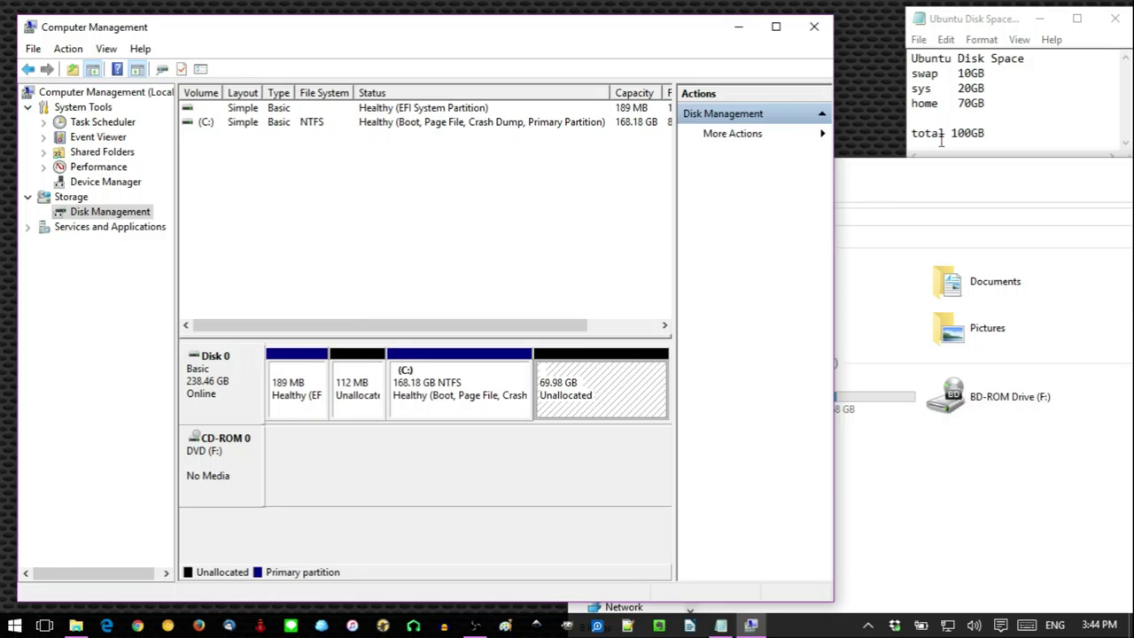
pyautogui.moveTo(989, 132); pyautogui.dragTo(958, 134)
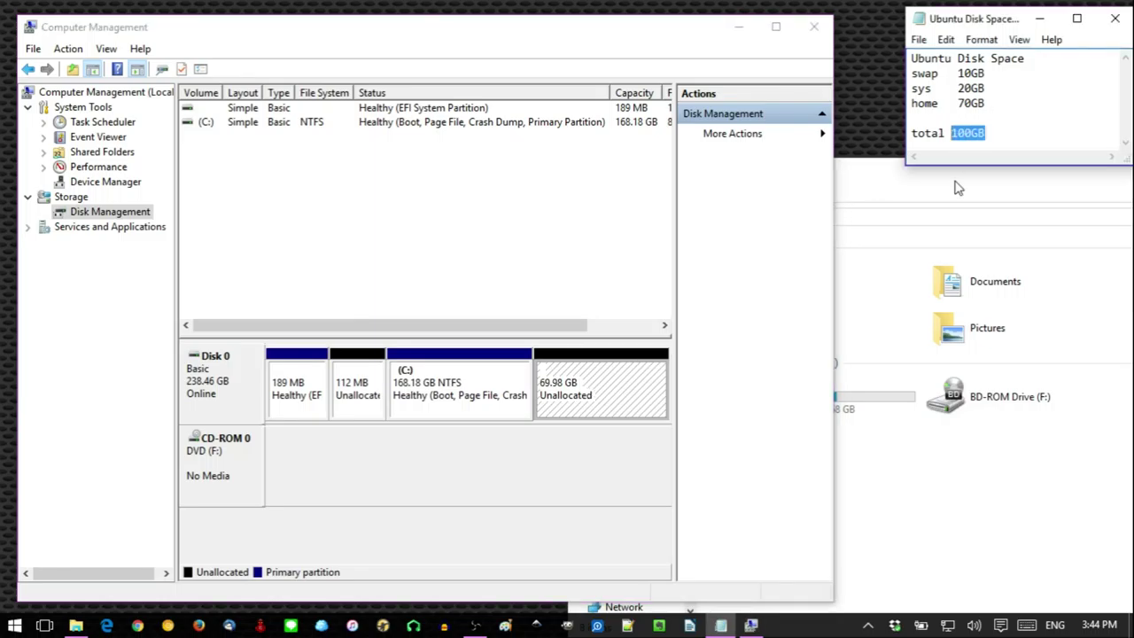
# Shrink the C: volume by 30000 MB, keeping File Explorer and the shrink dialog clear of the partition map
pyautogui.click(490, 413)
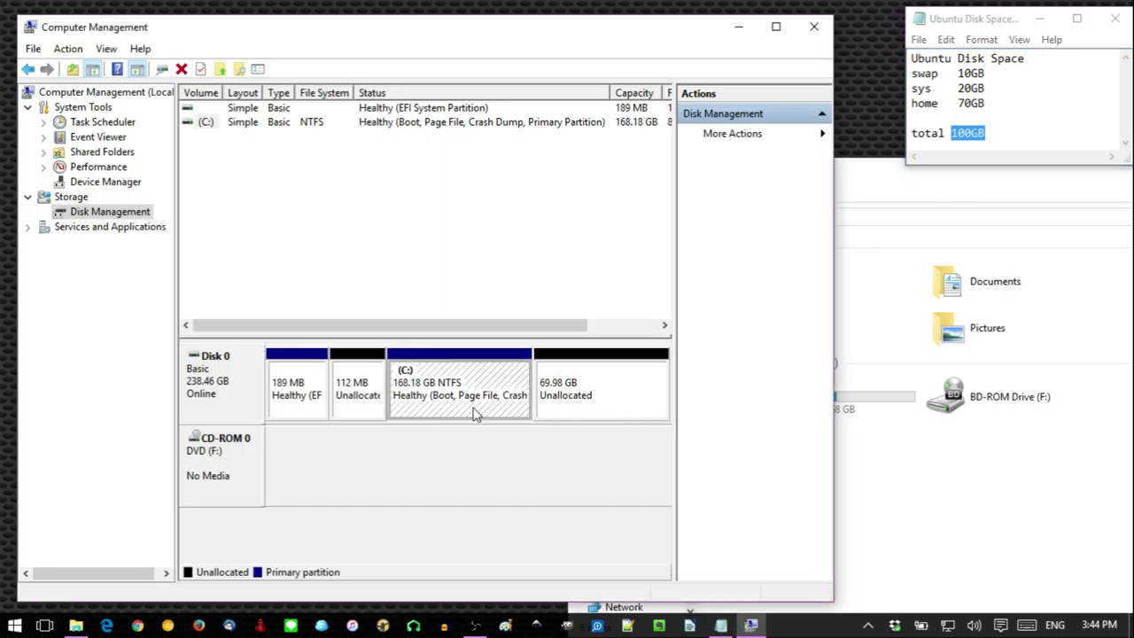
pyautogui.click(837, 253)
pyautogui.moveTo(782, 174); pyautogui.dragTo(919, 169)
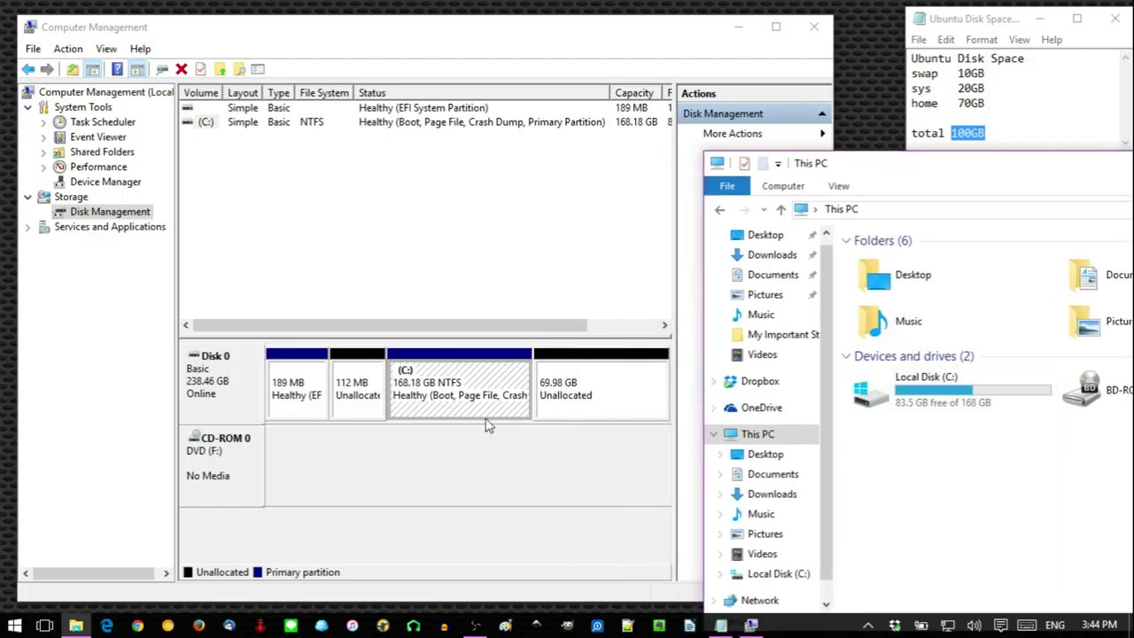
pyautogui.click(453, 408)
pyautogui.rightClick(453, 408)
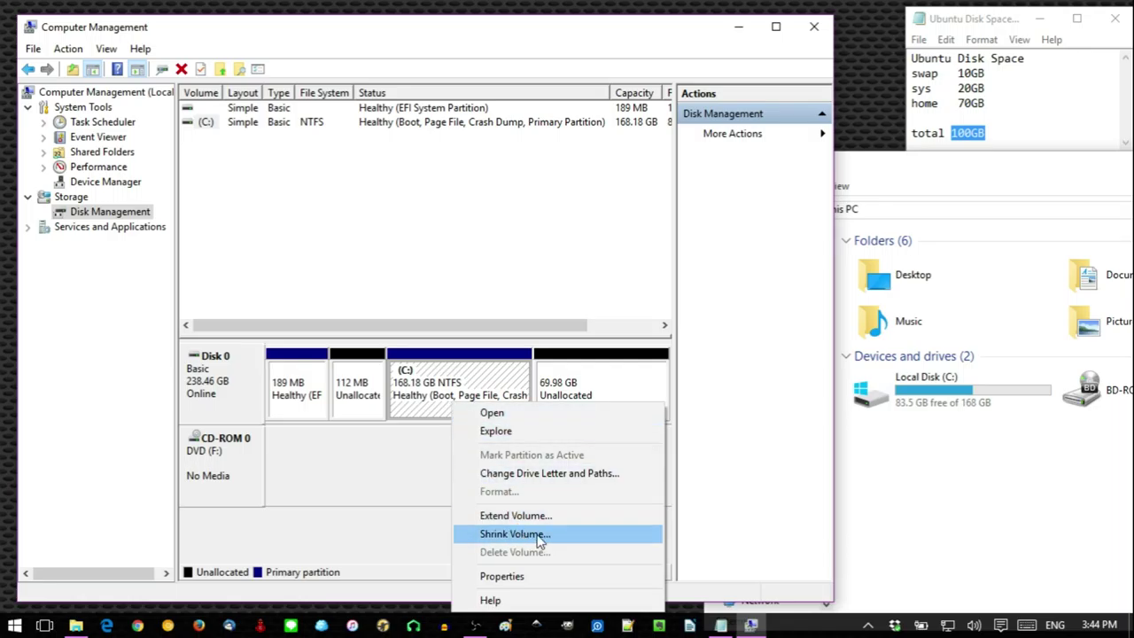
pyautogui.click(570, 536)
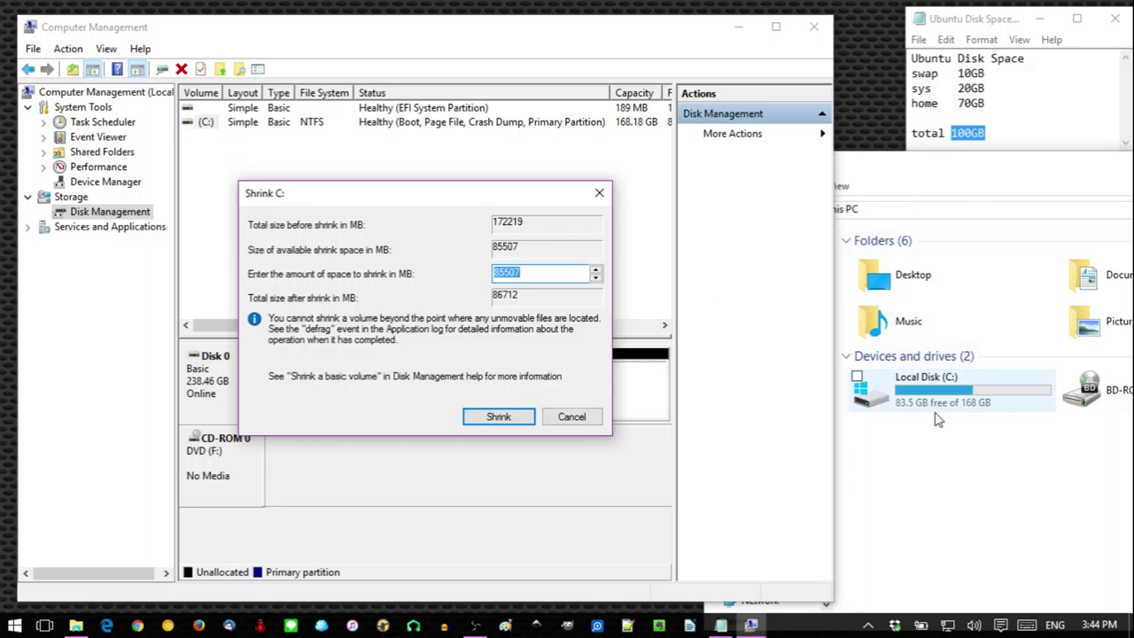
pyautogui.moveTo(505, 198); pyautogui.dragTo(354, 193)
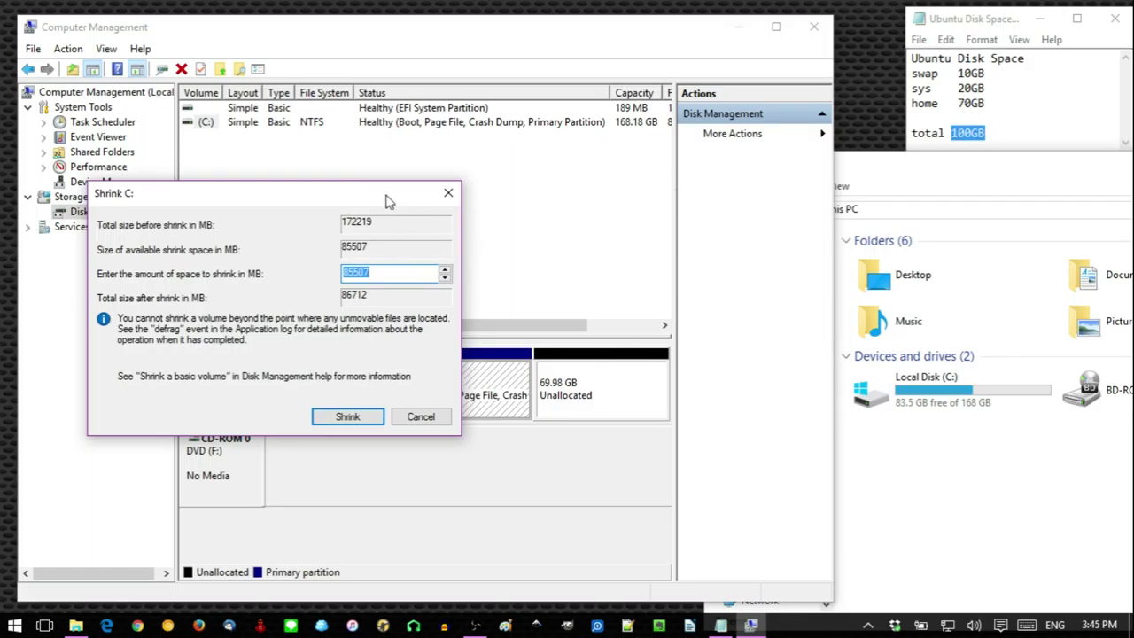
pyautogui.write('30000')
pyautogui.click(350, 417)
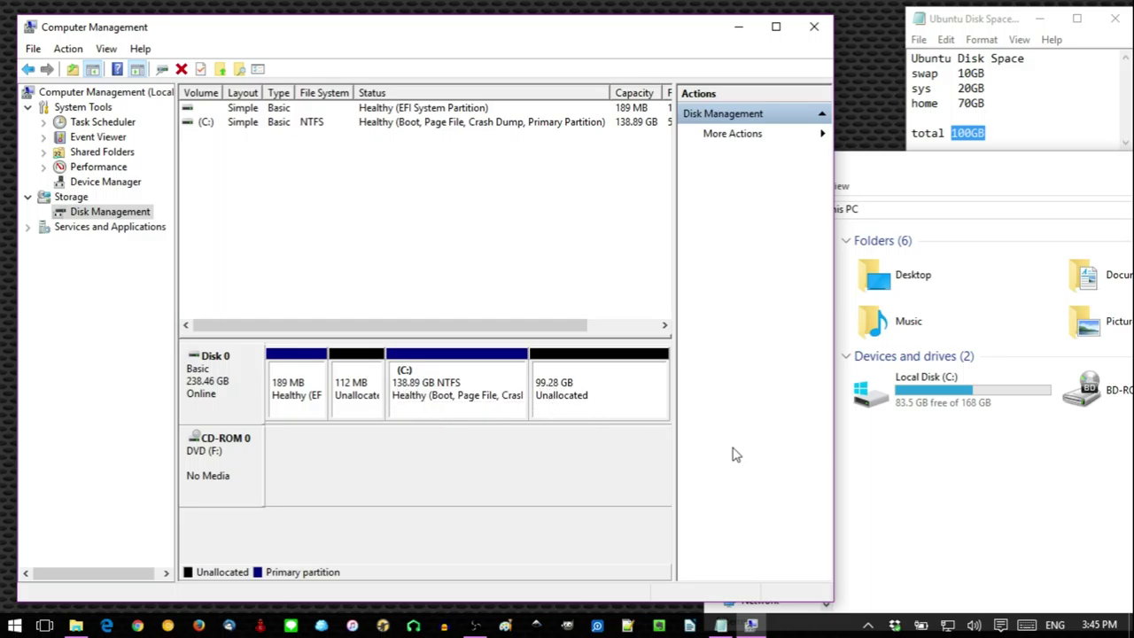
# Check the C: drive's free space in This PC and compare the large unallocated area with the total in the note
pyautogui.click(952, 435)
pyautogui.click(762, 435)
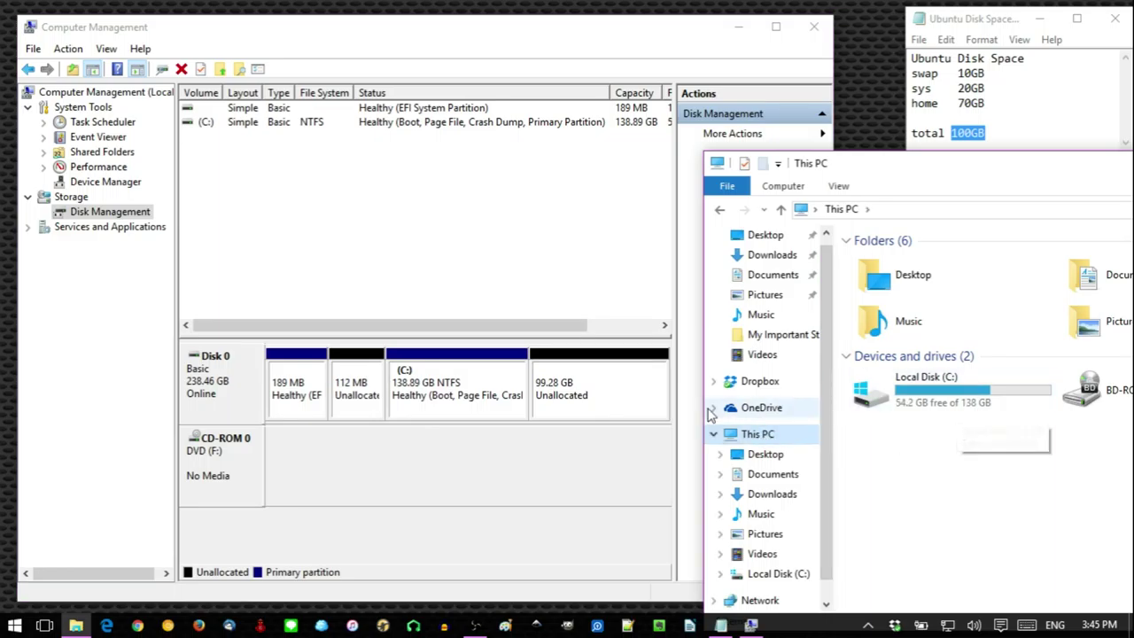
pyautogui.click(596, 387)
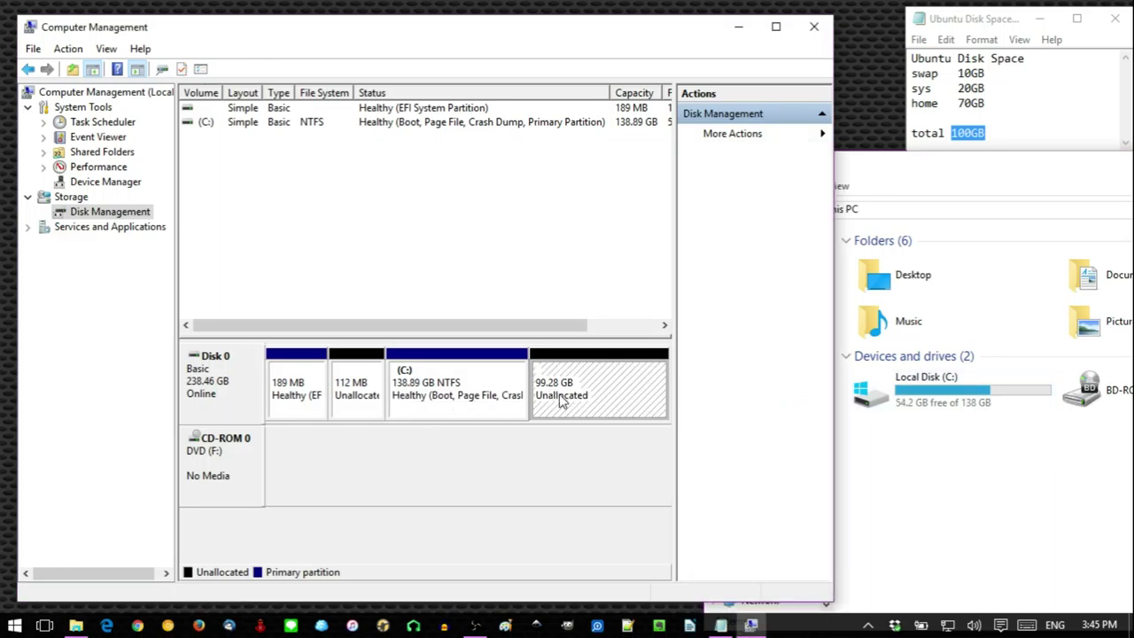
pyautogui.click(1006, 134)
pyautogui.moveTo(1007, 134); pyautogui.dragTo(952, 133)
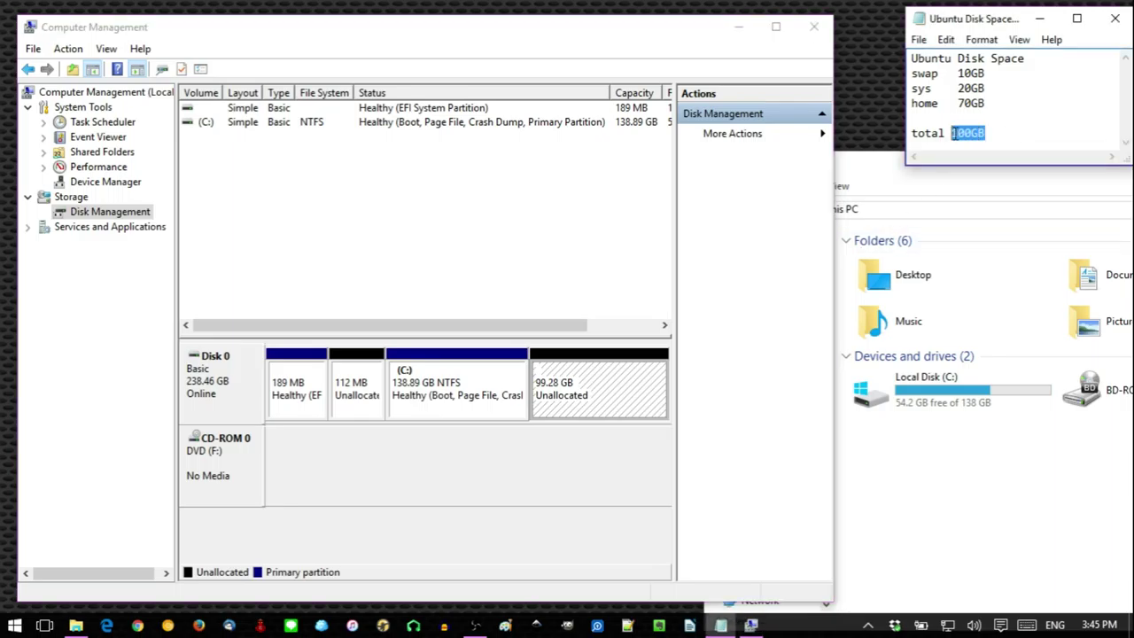
# Close Computer Management, the Ubuntu Disk Space note and File Explorer
pyautogui.click(814, 26)
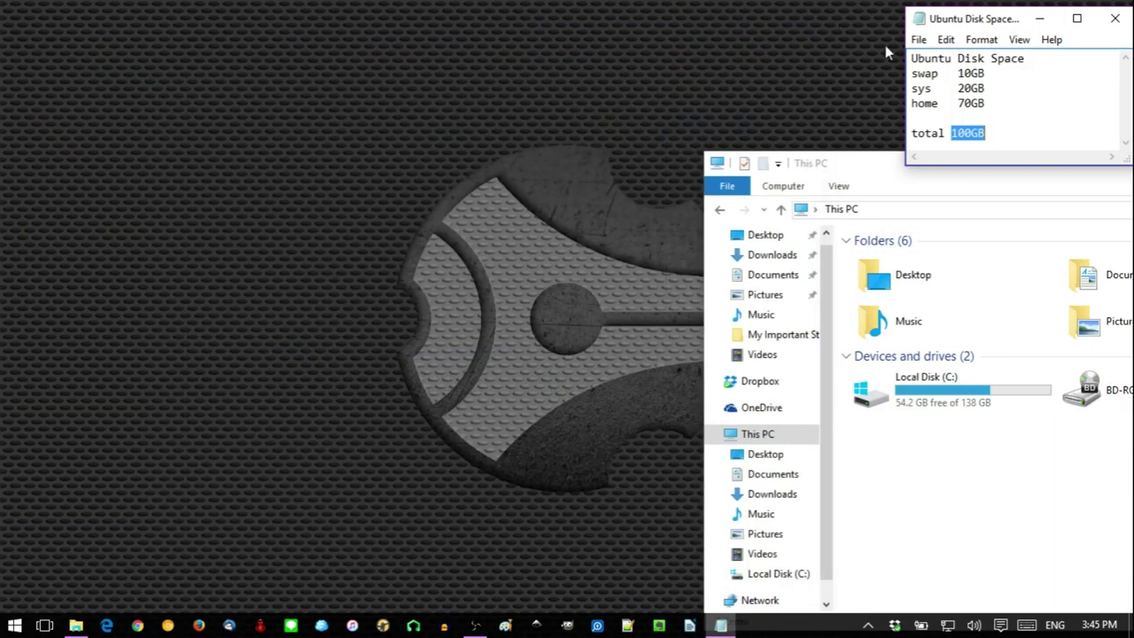
pyautogui.click(1120, 21)
pyautogui.moveTo(1064, 168); pyautogui.dragTo(440, 71)
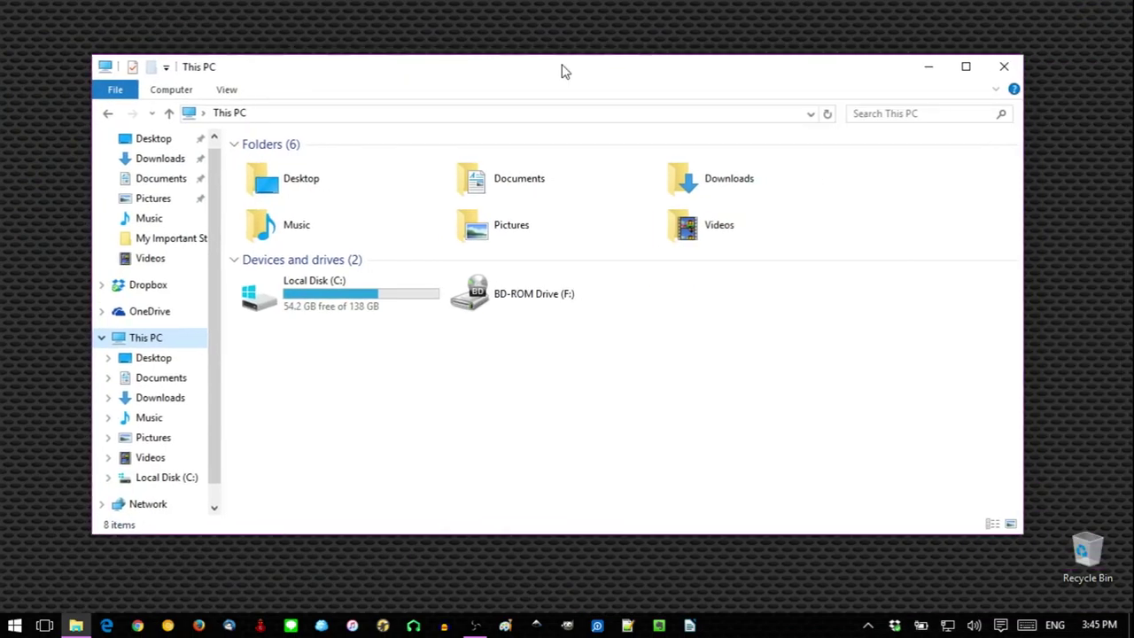
pyautogui.click(1004, 67)
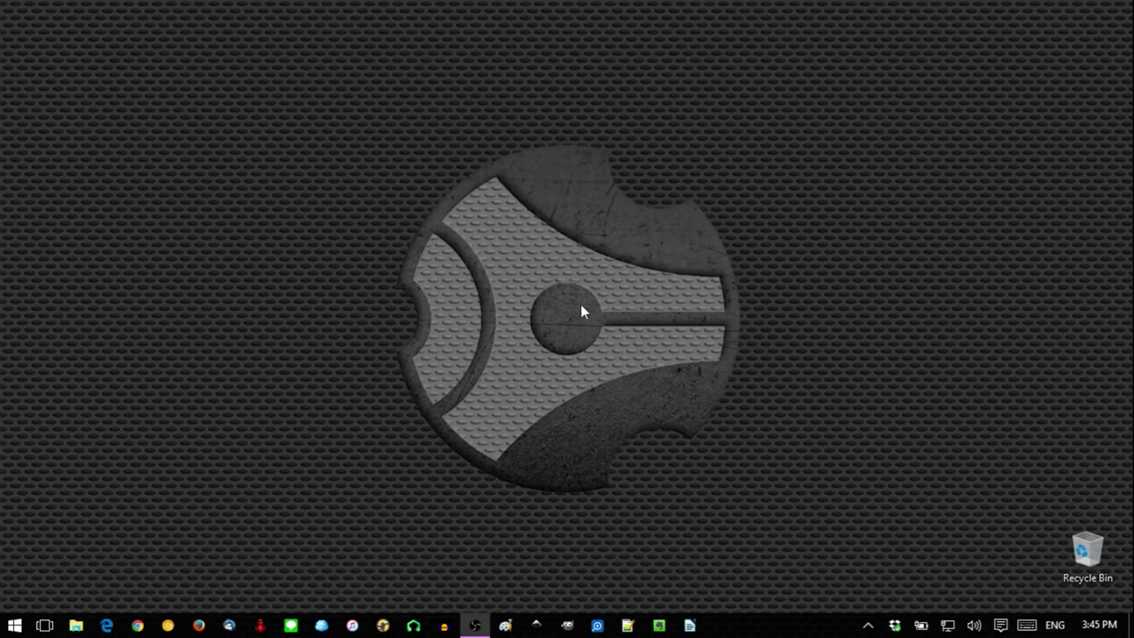